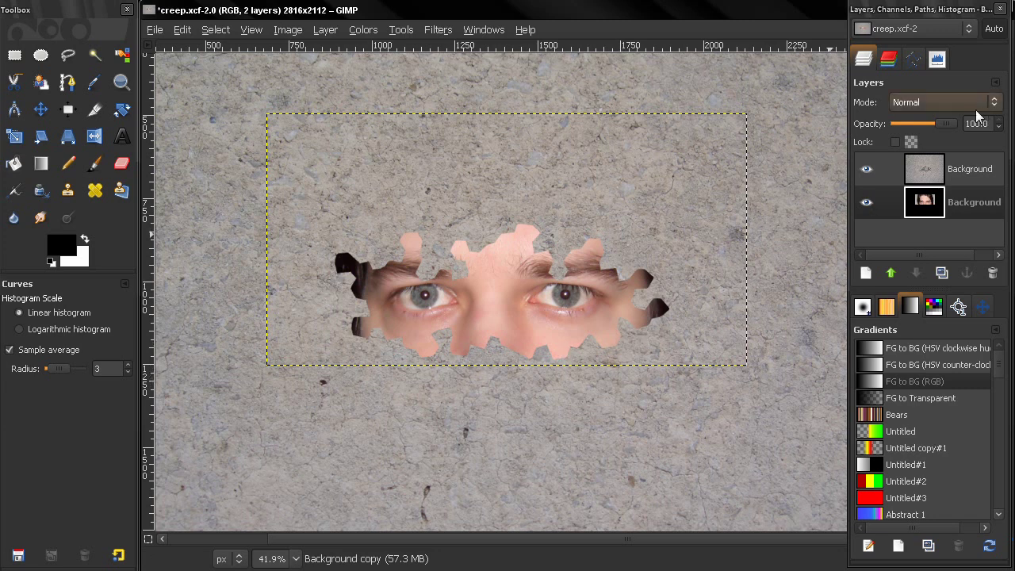
Step: Hide the concrete wall layer and duplicate the face layer
left_click(866, 166)
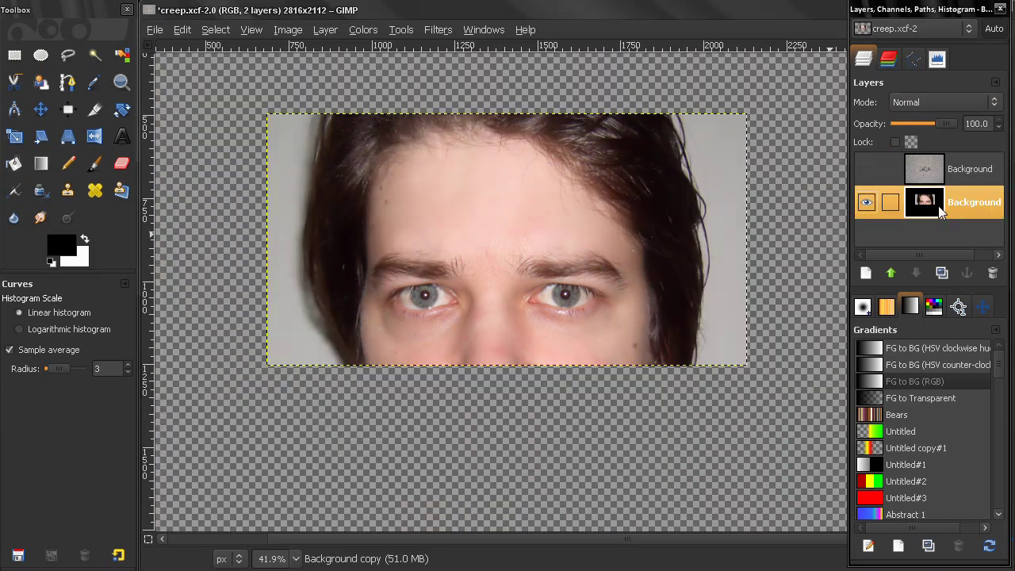
left_click(942, 272)
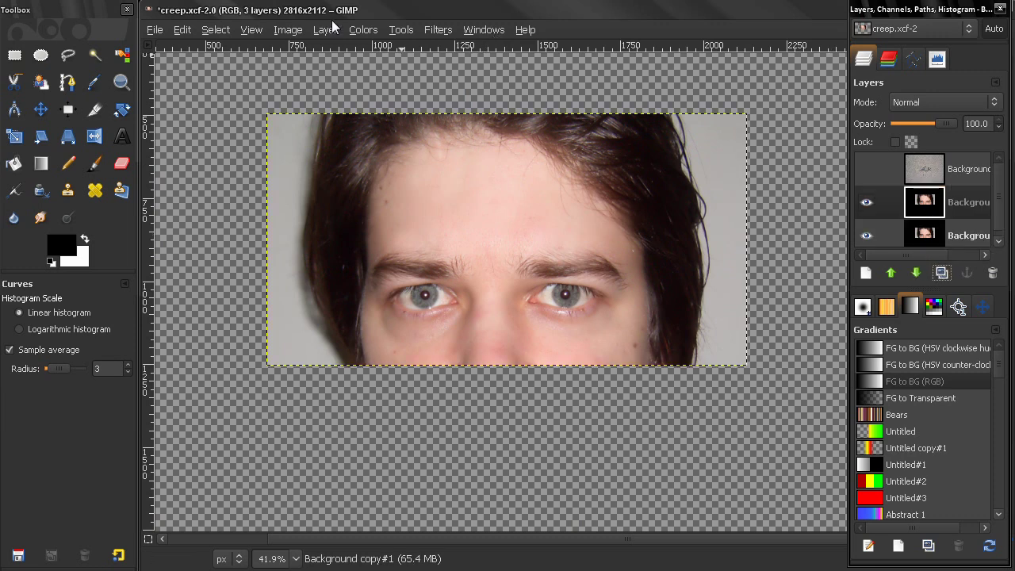
left_click(361, 30)
Step: Apply the 2012-05-15 Curves preset to the face copy for harsh, high-contrast tones
left_click(375, 152)
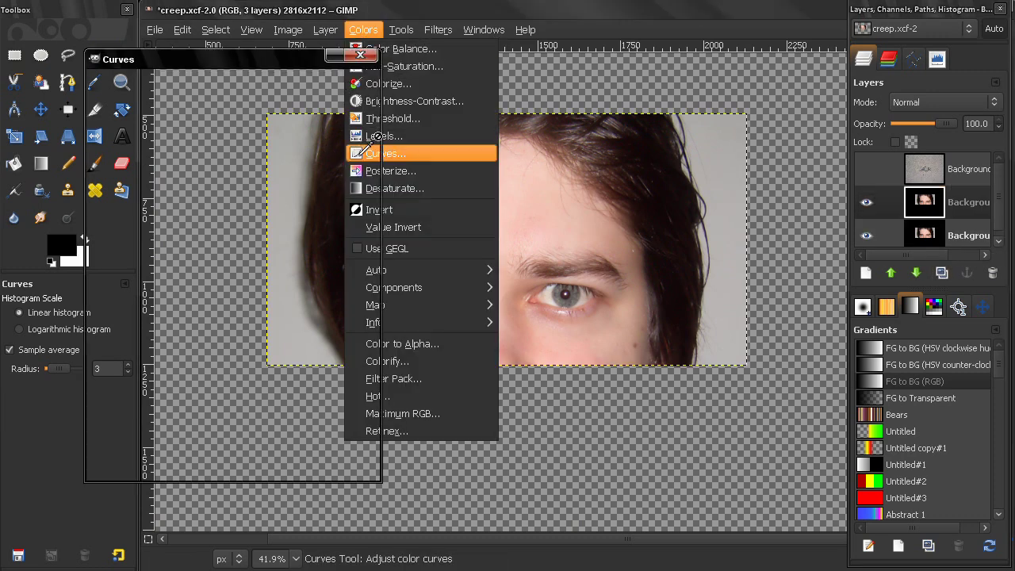
left_click(305, 117)
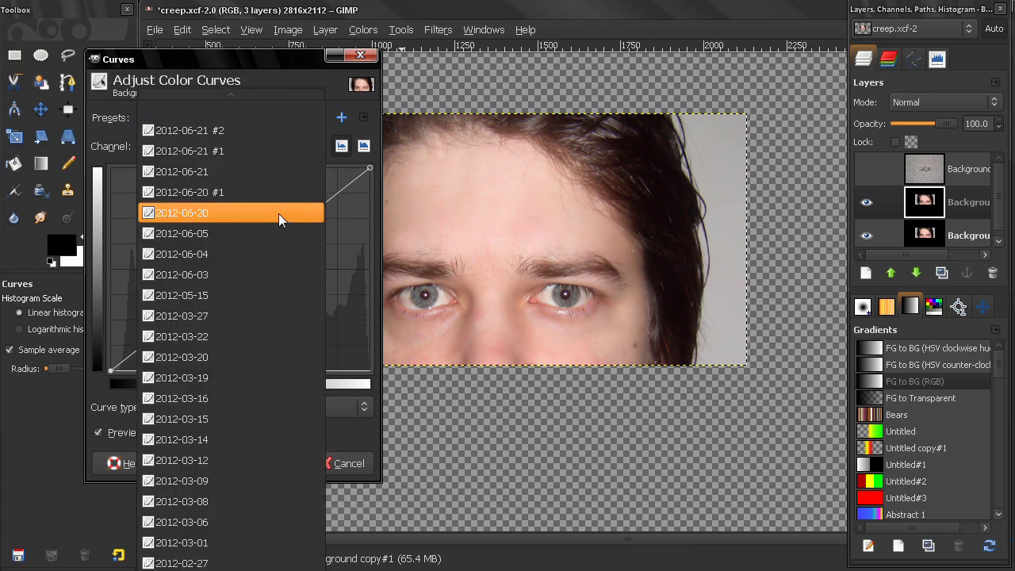
left_click(245, 294)
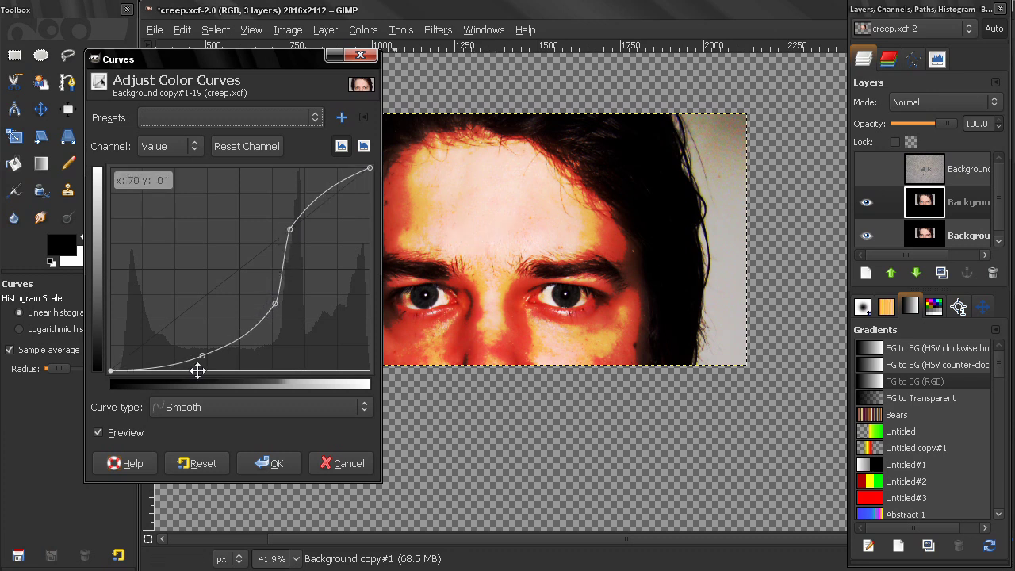
left_click(250, 464)
left_click(366, 29)
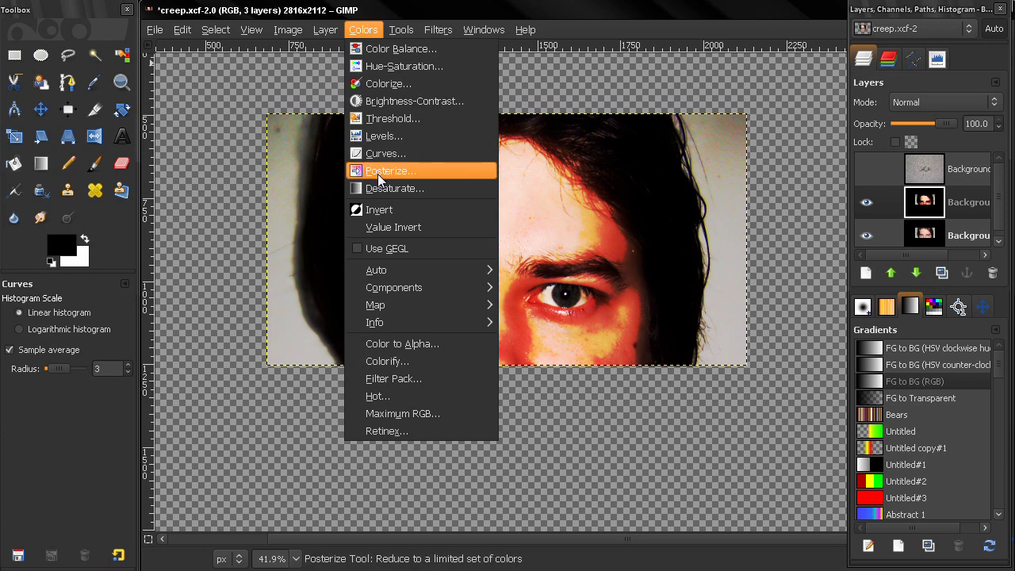
Step: Load the 2012-06-05 Curves preset and reshape it into a steep low bend to darken the face copy
left_click(385, 153)
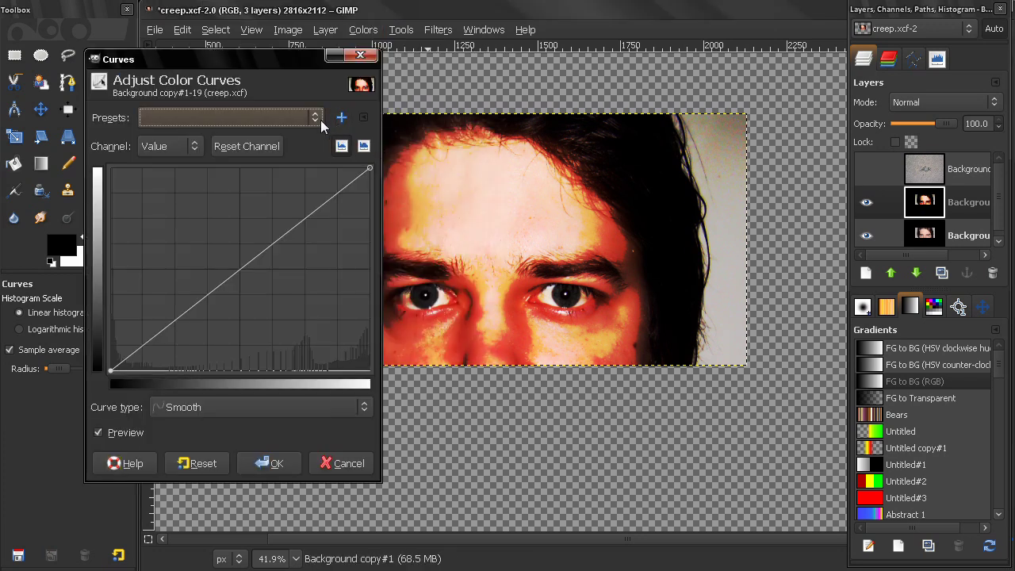
left_click(317, 119)
left_click(250, 228)
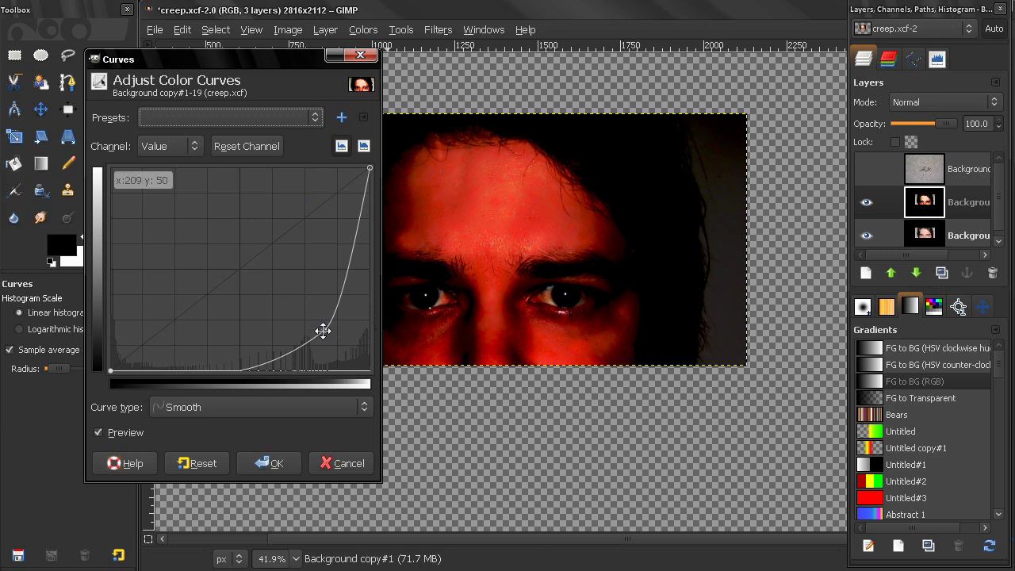
left_click_drag(324, 331, 449, 386)
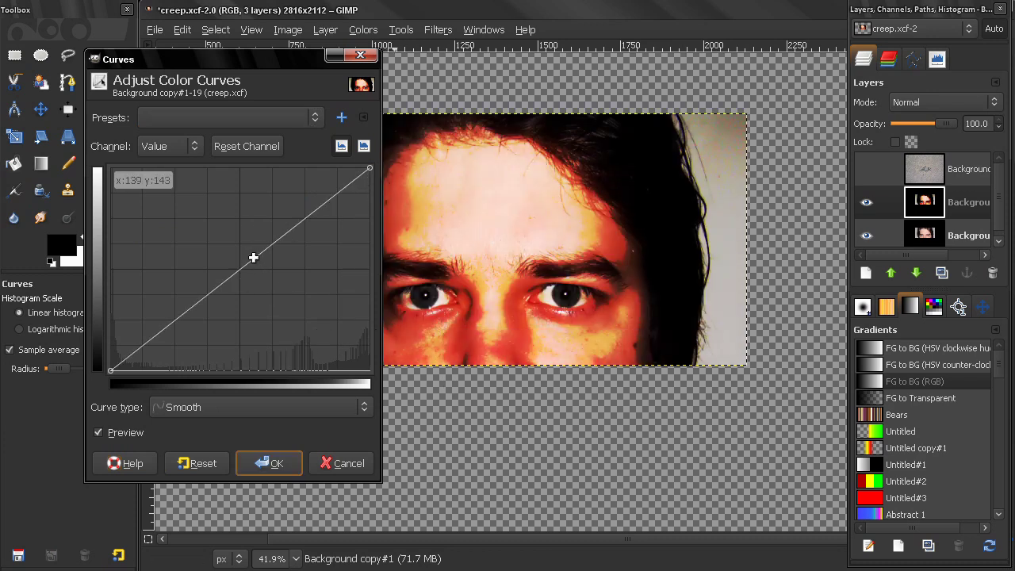
left_click_drag(254, 261, 337, 331)
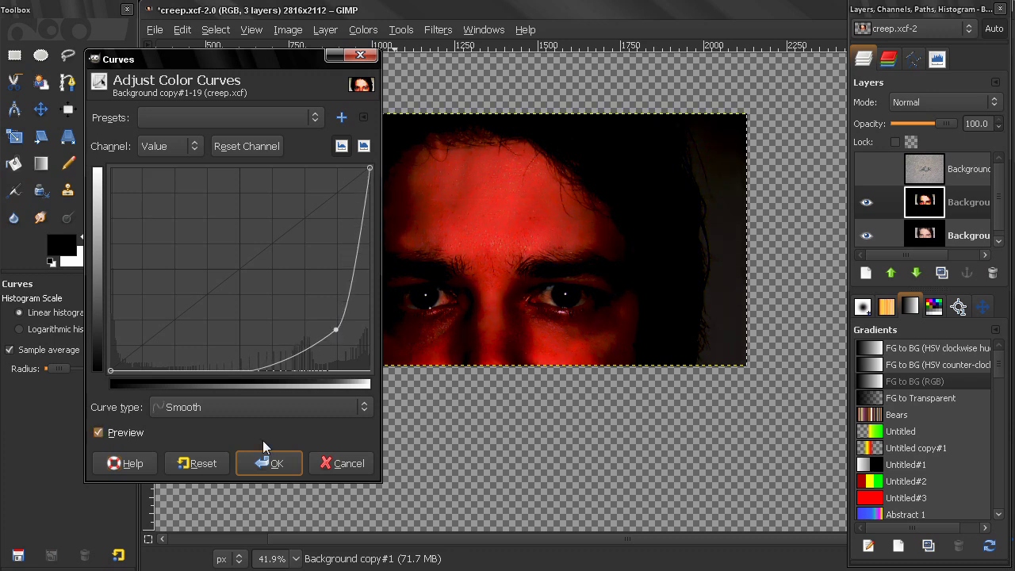
left_click(267, 463)
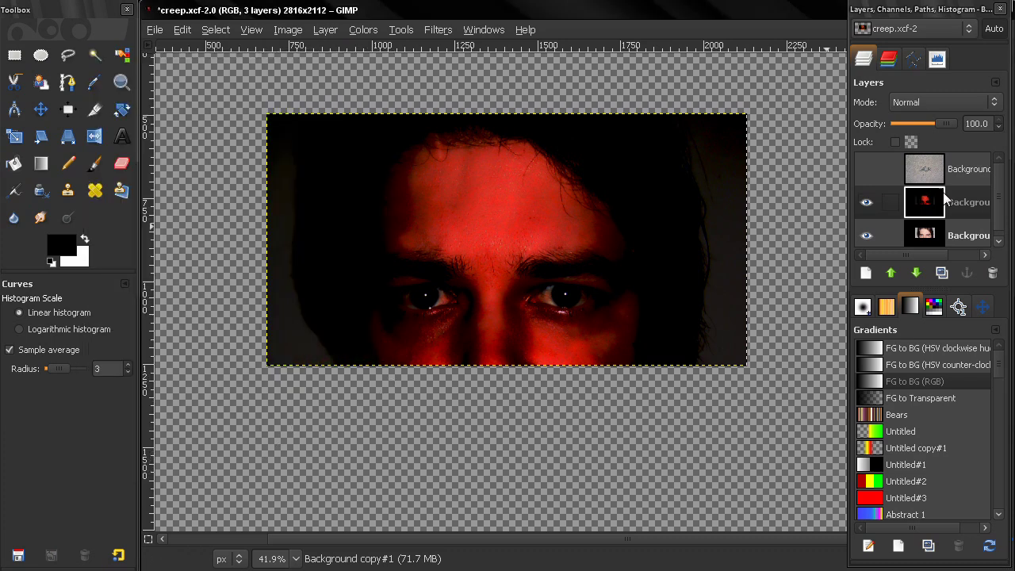
Step: Add an alpha channel to the red face layer and zoom to 100% on the eyes
right_click(940, 203)
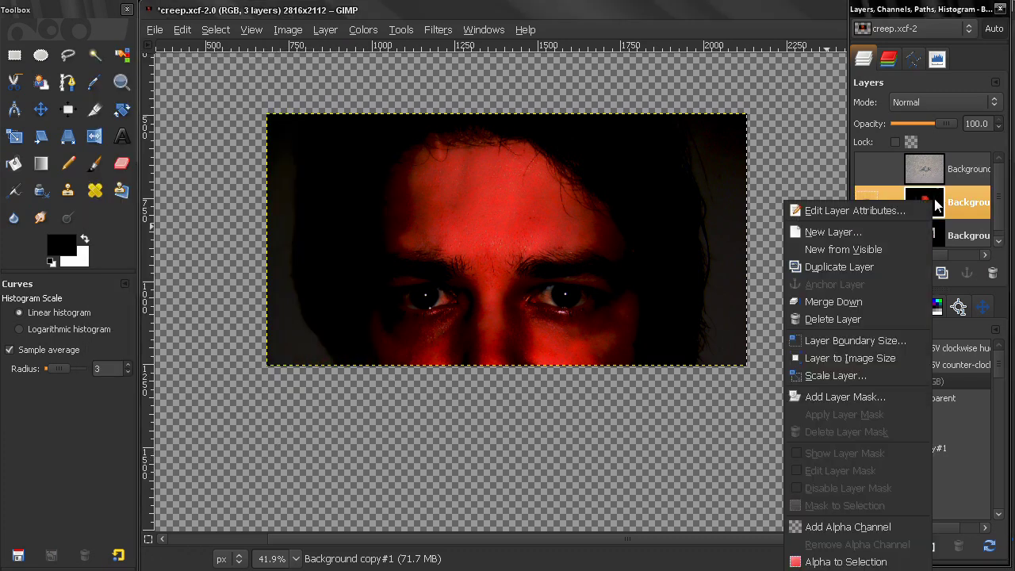
left_click(839, 528)
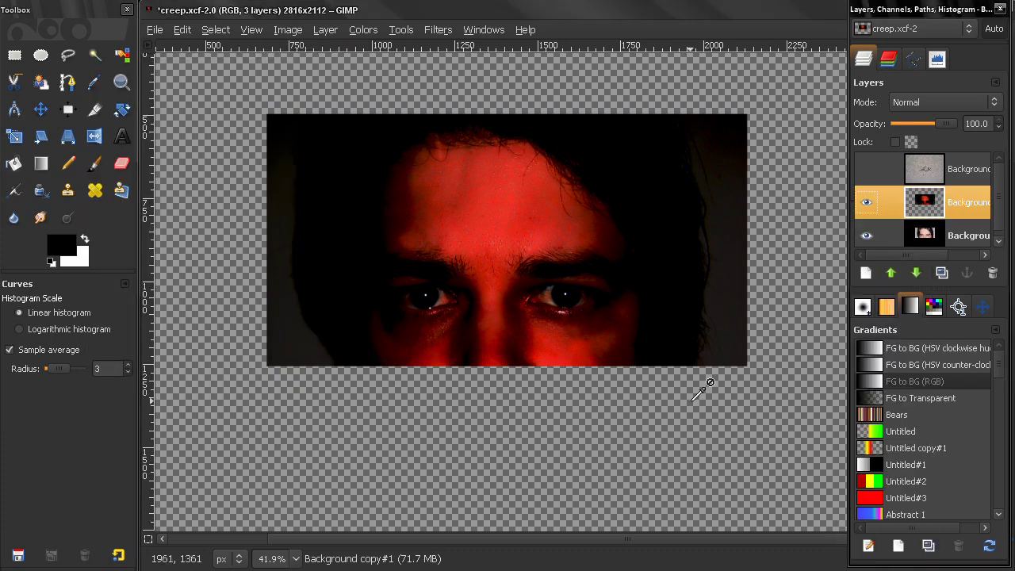
left_click(121, 81)
left_click(657, 398)
left_click(658, 397)
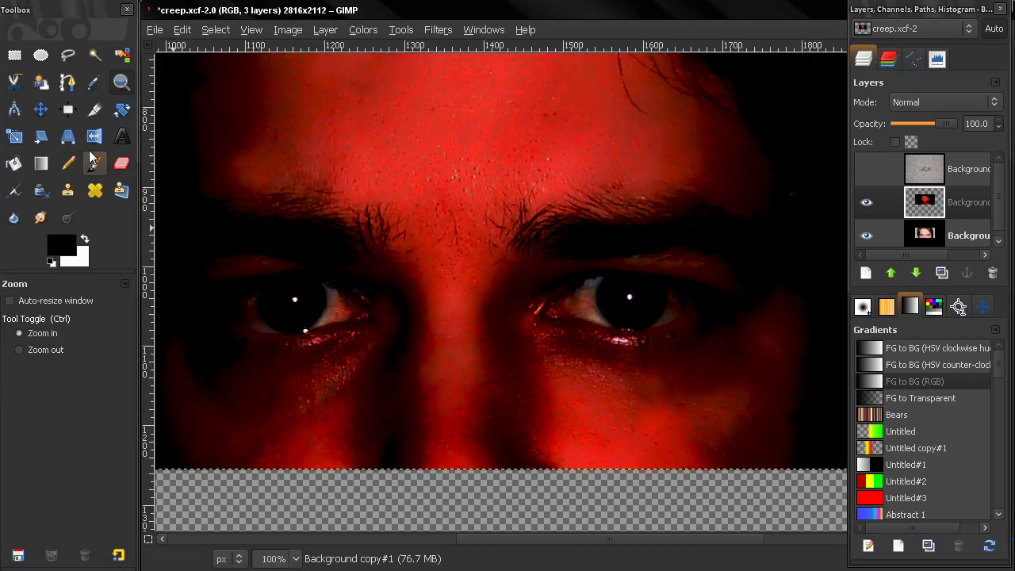
left_click(122, 162)
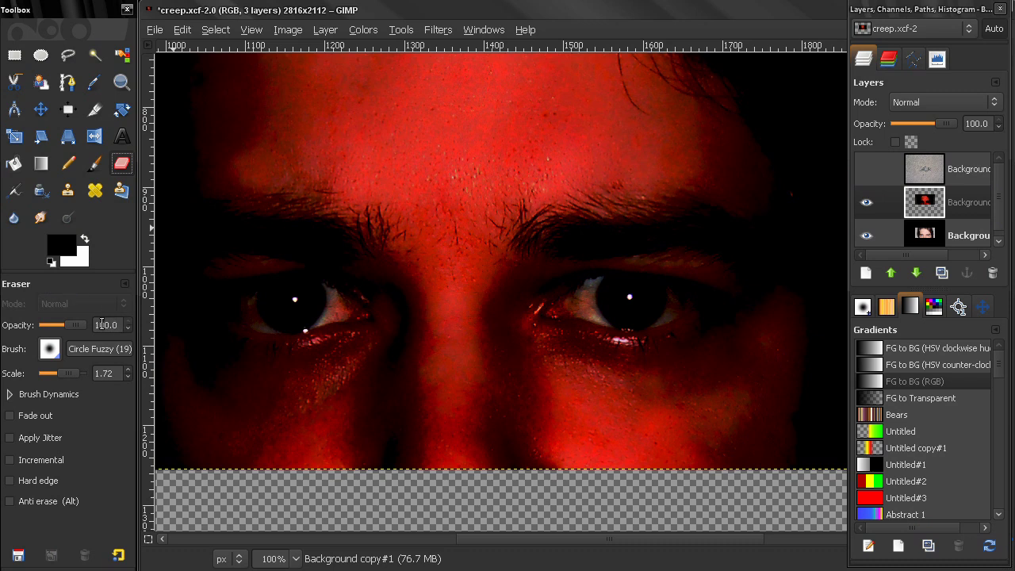
Step: Erase the red layer over the left eye to reveal the grey iris, then enable Anti erase
left_click(311, 326)
mouse_move(294, 311)
left_mouse_down()
mouse_move(258, 317)
mouse_move(340, 312)
mouse_move(315, 291)
mouse_move(296, 293)
mouse_move(324, 299)
mouse_move(315, 289)
mouse_move(291, 284)
mouse_move(242, 310)
mouse_move(312, 323)
mouse_move(269, 327)
mouse_move(260, 323)
mouse_move(331, 316)
mouse_move(261, 326)
mouse_move(242, 319)
mouse_move(268, 316)
mouse_move(230, 312)
mouse_move(289, 294)
left_mouse_up()
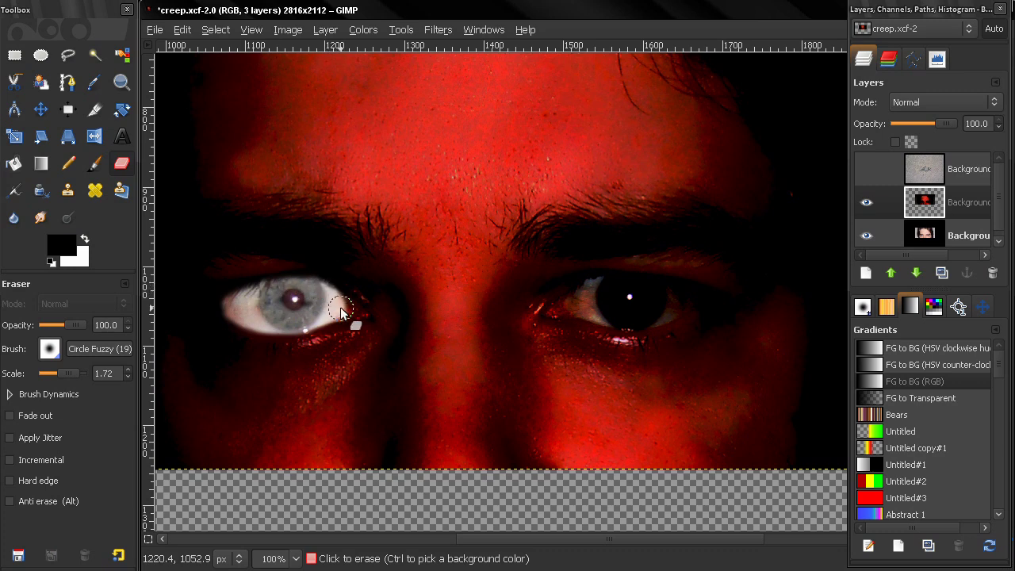
left_click_drag(299, 289, 254, 297)
left_click(72, 476)
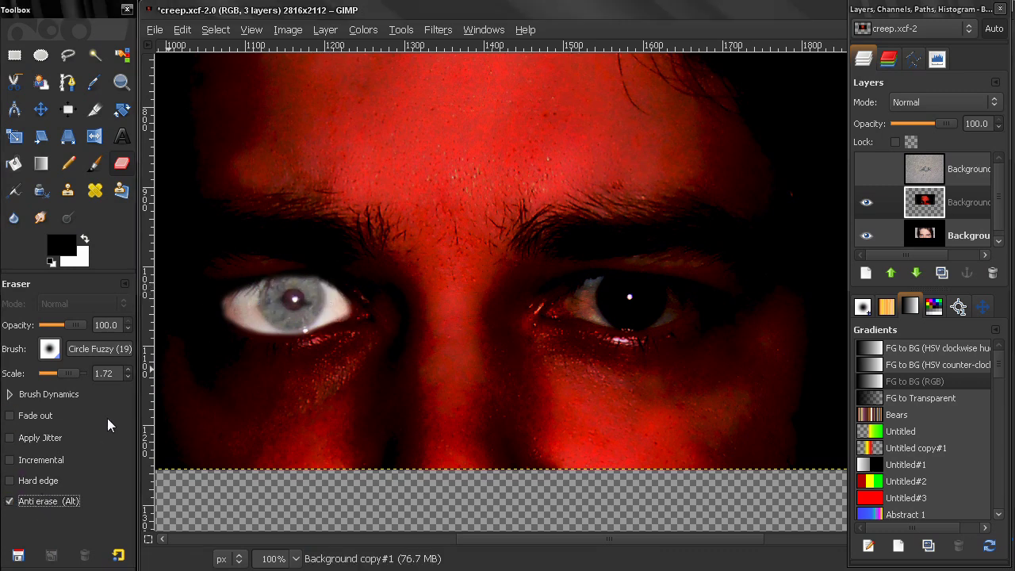
left_click(32, 502)
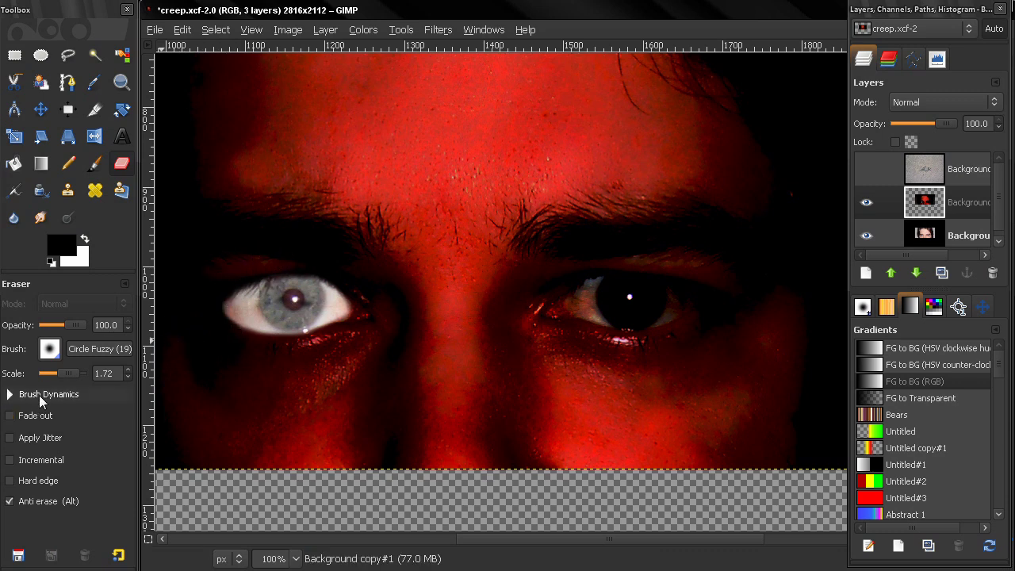
Step: Erase over the right eye to reveal its grey iris, restoring red skin at the outer corner
left_click(43, 501)
mouse_move(641, 301)
left_mouse_down()
mouse_move(584, 307)
mouse_move(634, 317)
mouse_move(683, 308)
mouse_move(612, 322)
mouse_move(674, 312)
mouse_move(638, 298)
mouse_move(616, 298)
mouse_move(662, 307)
mouse_move(595, 302)
mouse_move(625, 291)
mouse_move(595, 299)
mouse_move(602, 288)
mouse_move(678, 301)
mouse_move(612, 284)
mouse_move(579, 309)
mouse_move(586, 298)
mouse_move(590, 313)
mouse_move(608, 319)
mouse_move(684, 313)
left_mouse_up()
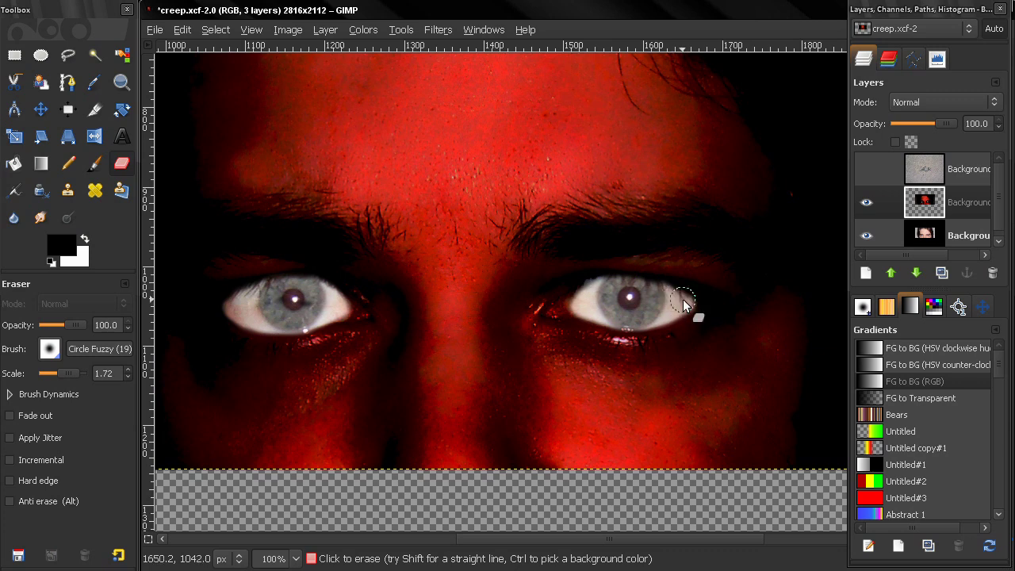
left_click_drag(650, 286, 604, 306)
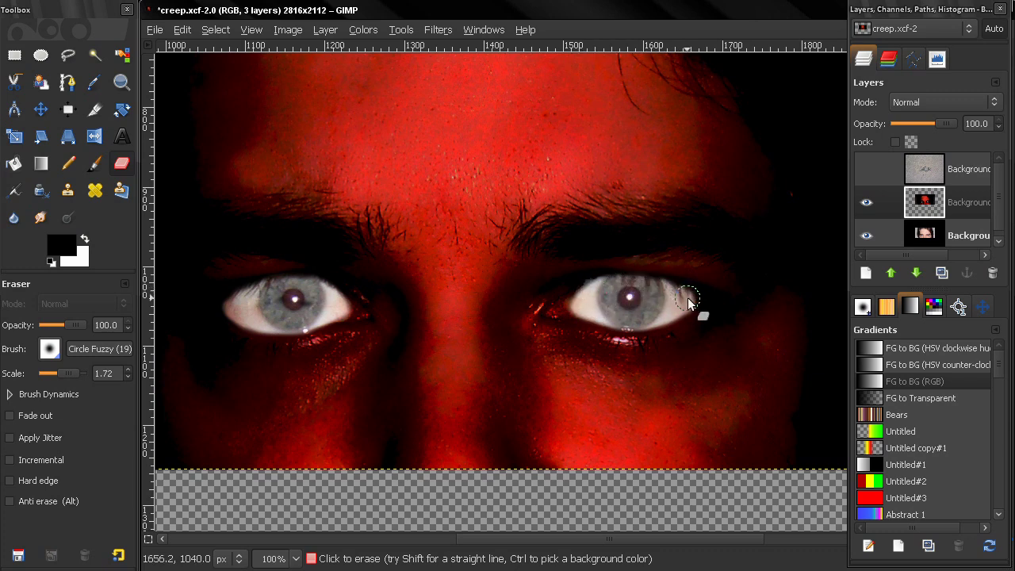
left_click_drag(693, 298, 577, 311)
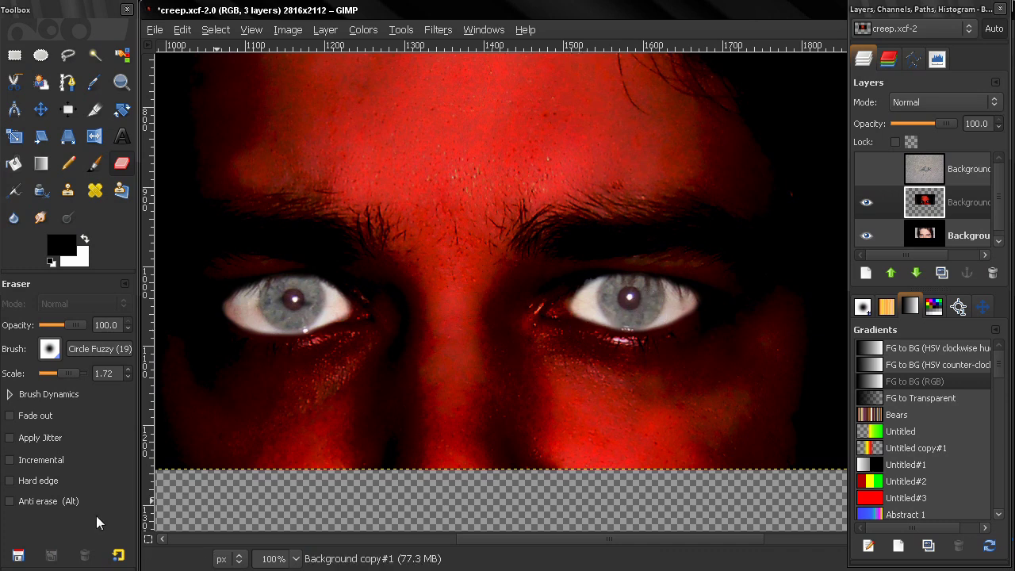
left_click(49, 501)
left_click_drag(712, 299, 708, 289)
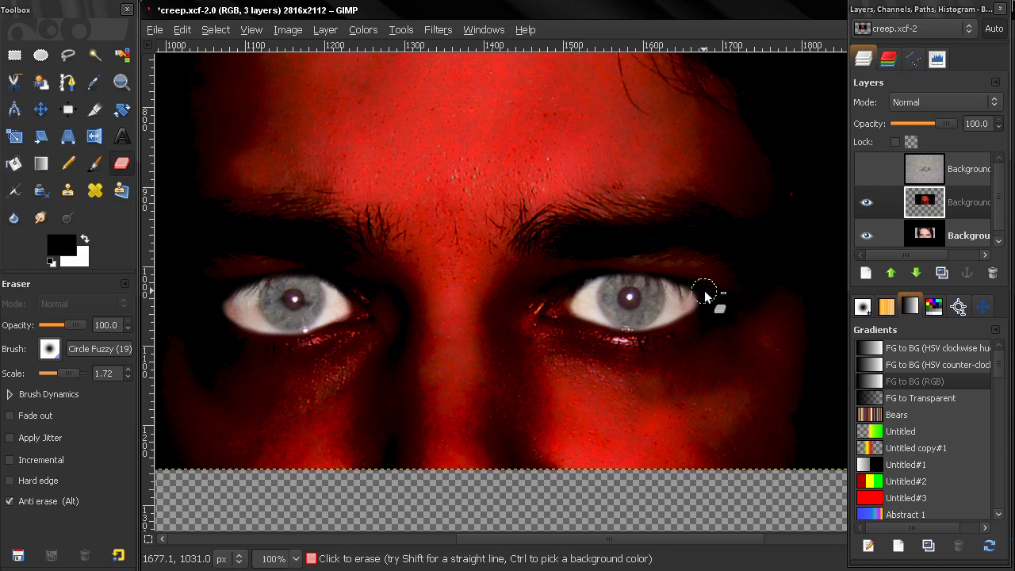
Step: Erase a bit more of the left iris, then undo the stray stroke on the pupil
left_click(40, 499)
mouse_move(306, 304)
left_mouse_down()
mouse_move(259, 308)
mouse_move(296, 287)
left_mouse_up()
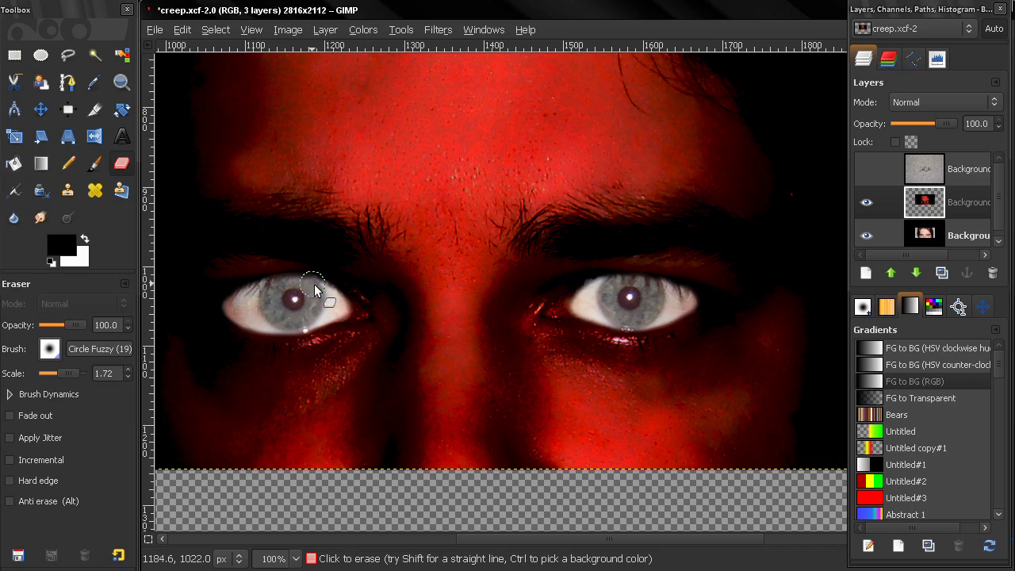
key("ctrl+z")
Step: Zoom out, check the eye holes by toggling the original face layer, and show the concrete wall
scroll(534, 360, "down", 3, "ctrl")
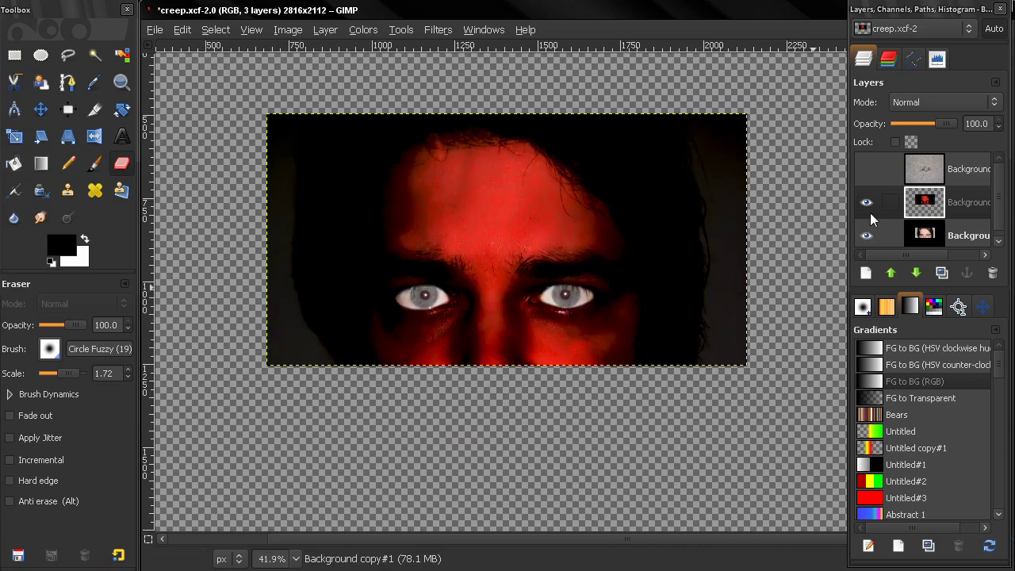
left_click(878, 236)
left_click(873, 236)
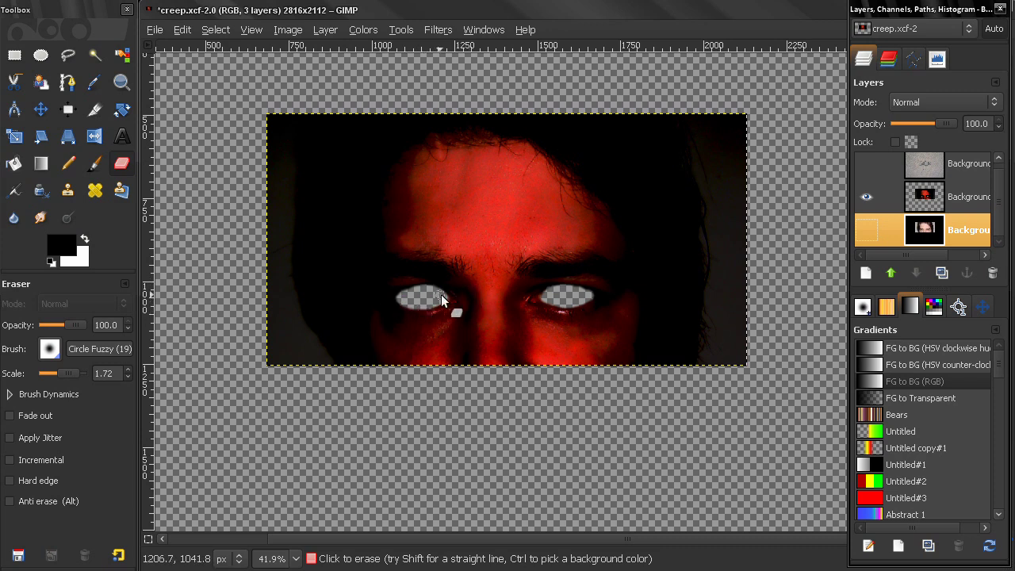
left_click(866, 230)
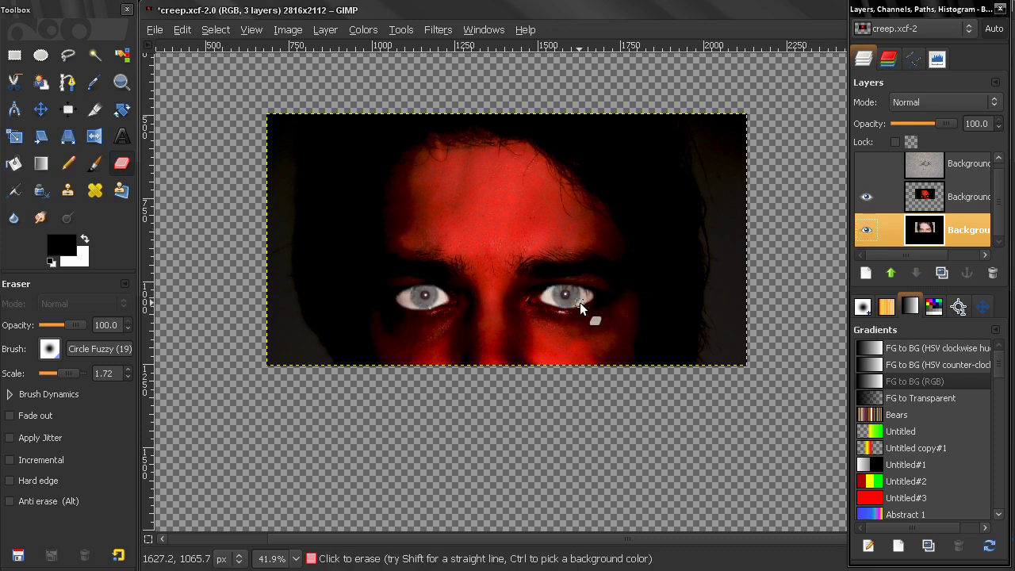
left_click(863, 165)
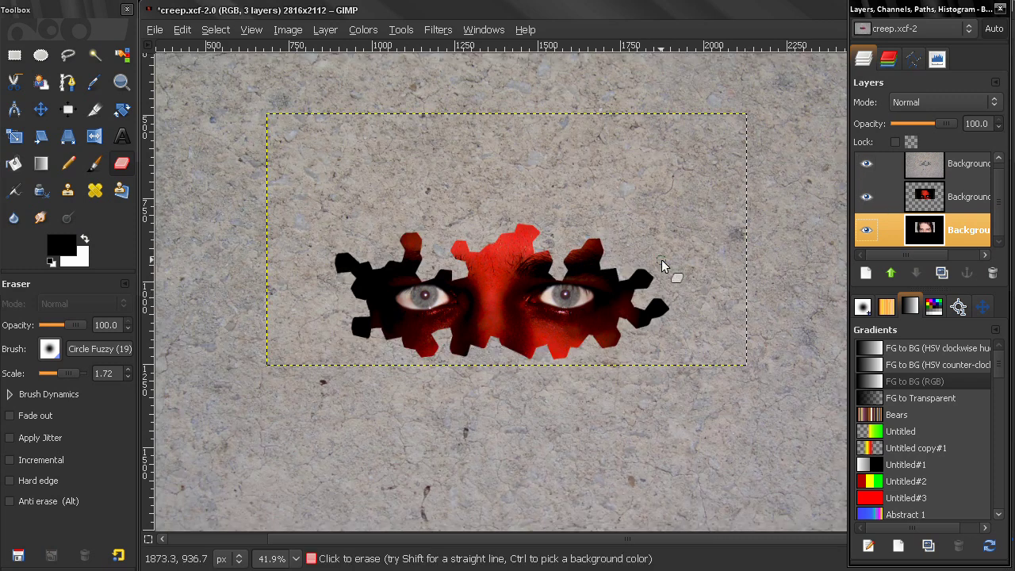
Step: Link both face layers, move them slightly lower behind the wall's hole, then unlink them
left_click(889, 230)
left_click(889, 196)
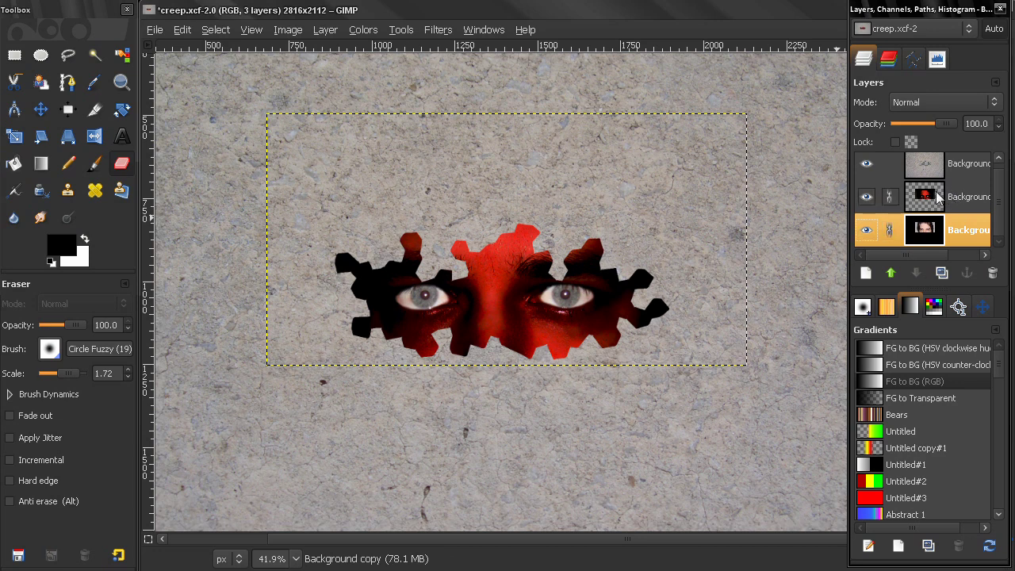
left_click(41, 109)
mouse_move(494, 292)
left_mouse_down()
mouse_move(490, 314)
mouse_move(489, 303)
left_mouse_up()
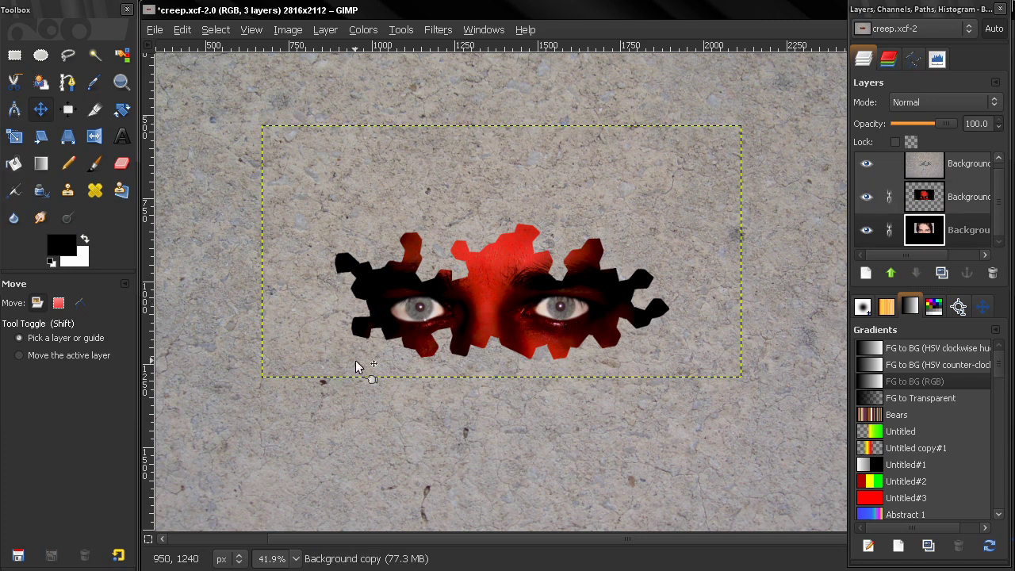
left_click(890, 197)
left_click(888, 229)
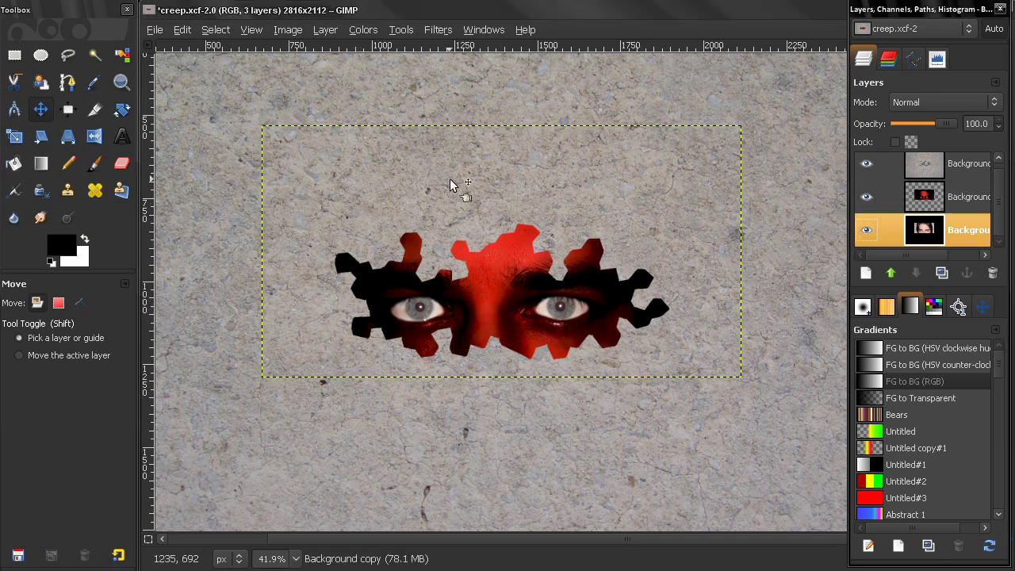